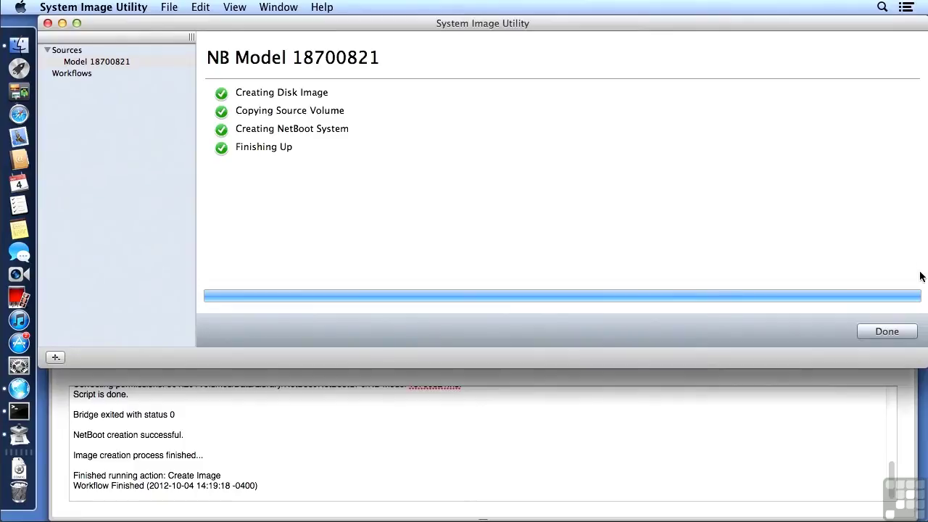
Close the finished NB Model 18700821 image summary and quit System Image Utility
left_click(888, 332)
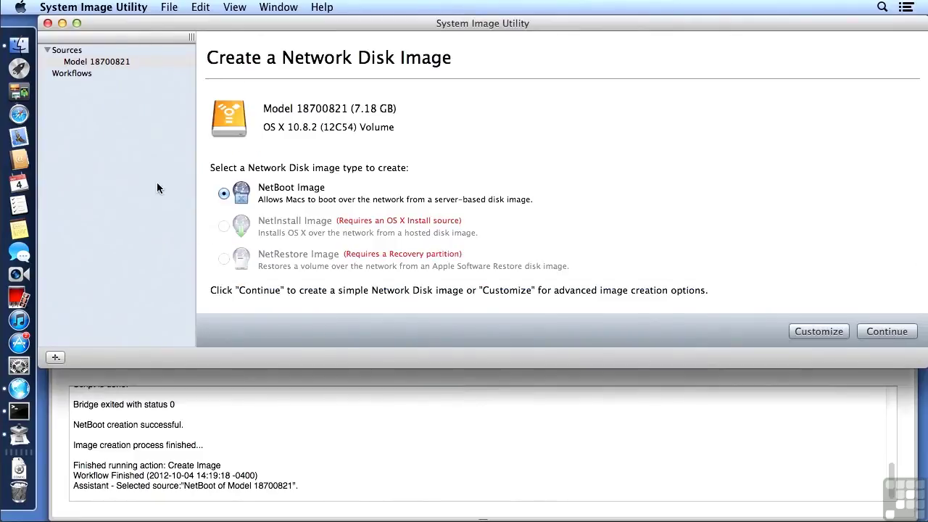
left_click(86, 7)
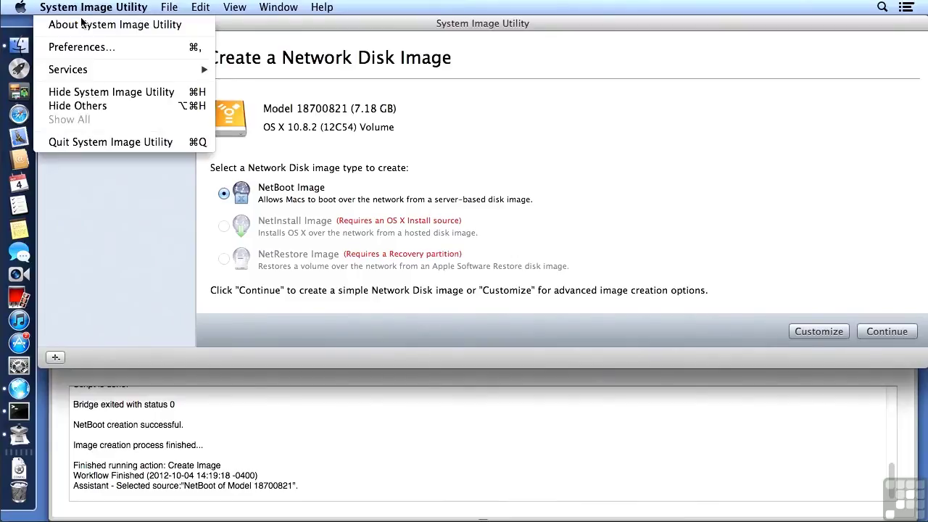
left_click(70, 143)
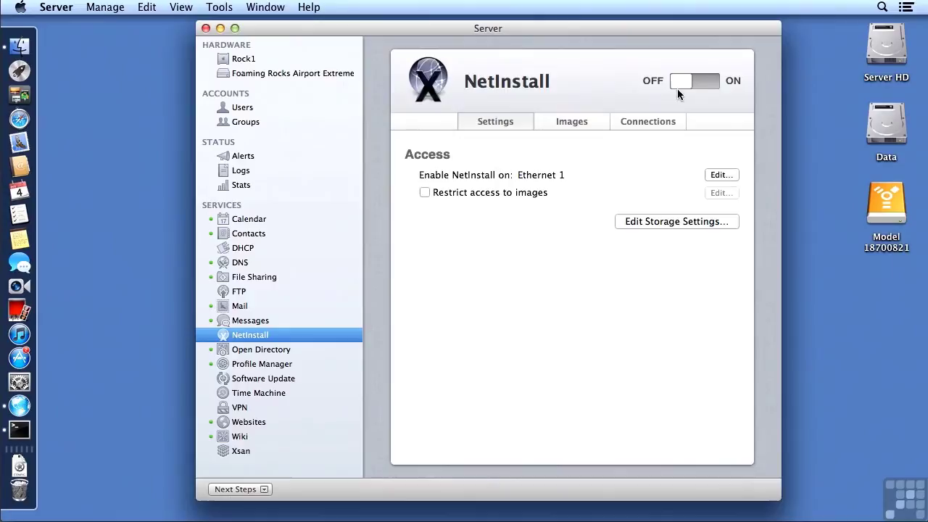
Try enabling NetInstall, dismiss the no-image alert, and open Edit Image Settings for NB Model 18700821
left_click(705, 79)
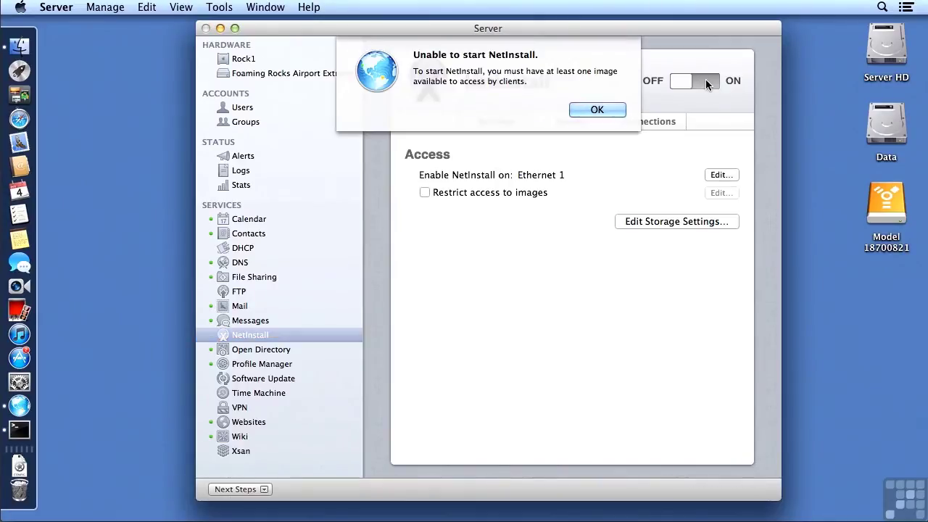
left_click(597, 109)
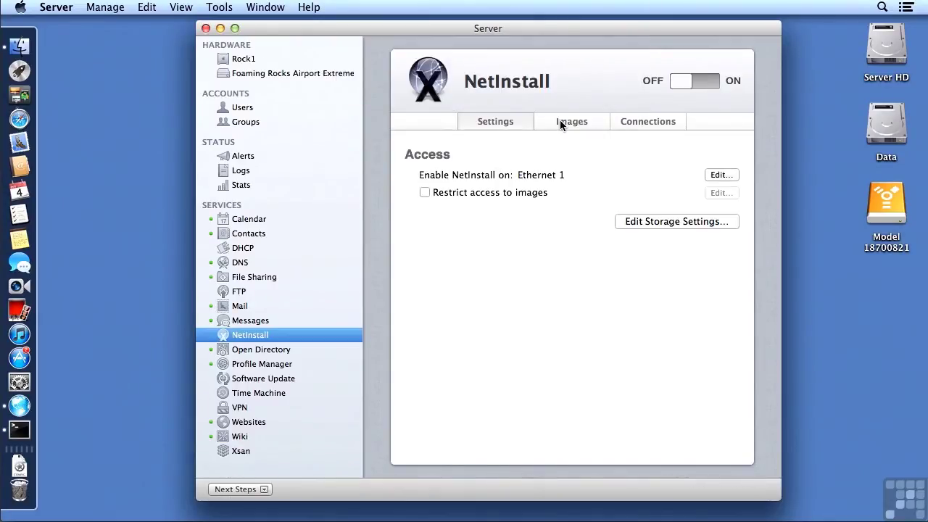
left_click(561, 123)
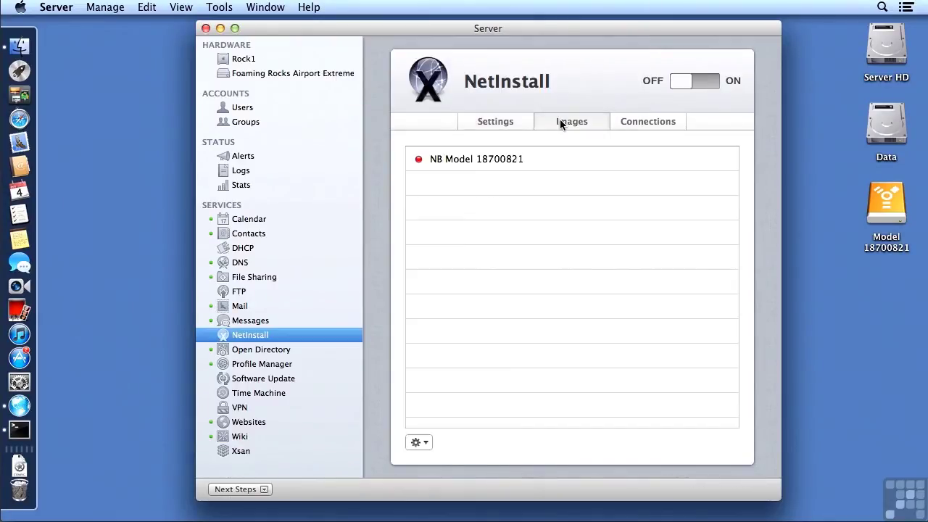
left_click(470, 159)
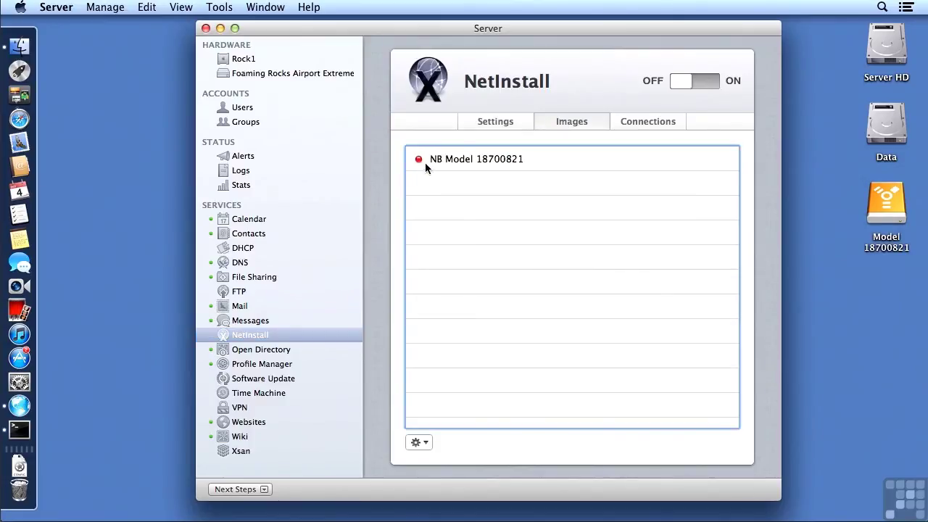
left_click(435, 167)
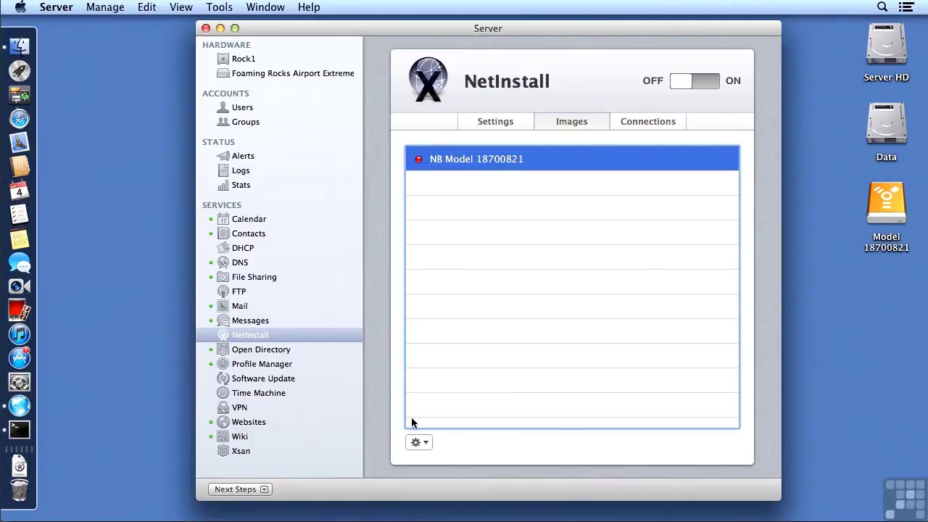
left_click(418, 442)
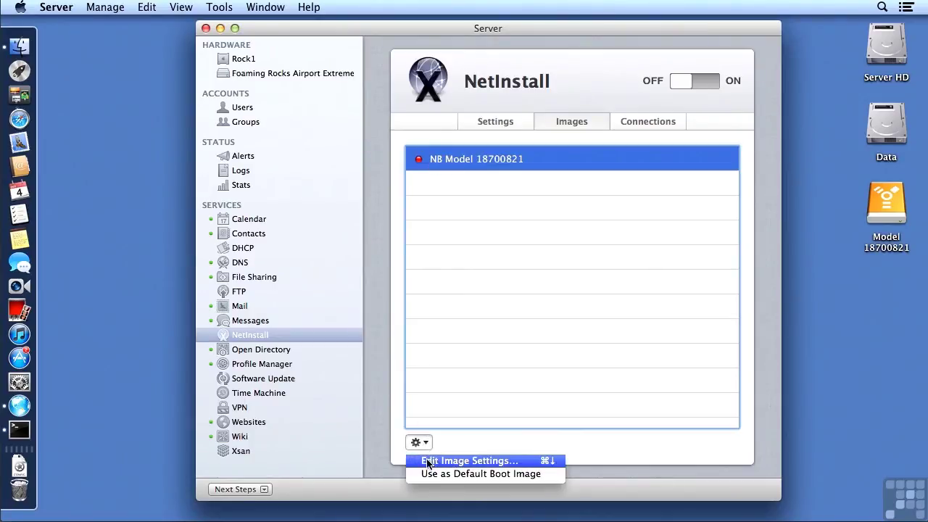
left_click(464, 461)
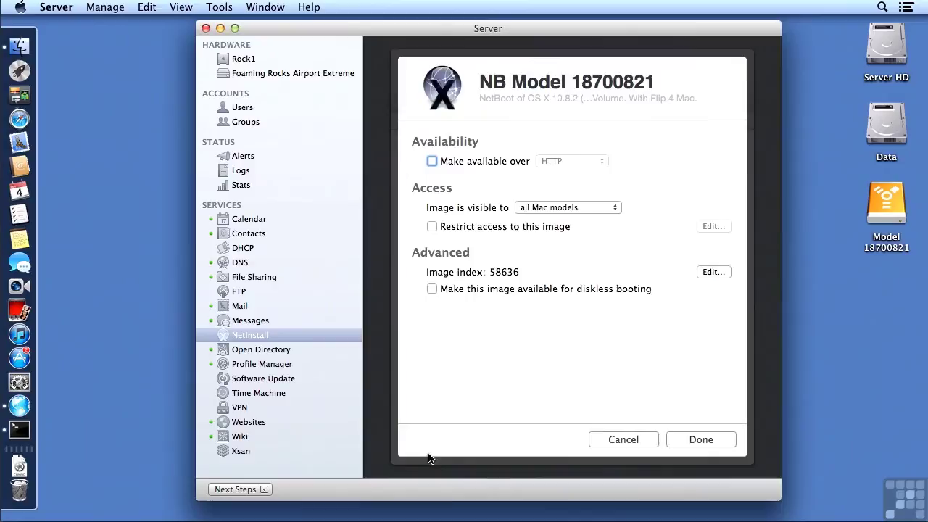
Make the NB Model 18700821 image available over NFS instead of HTTP
left_click(432, 161)
left_click(599, 162)
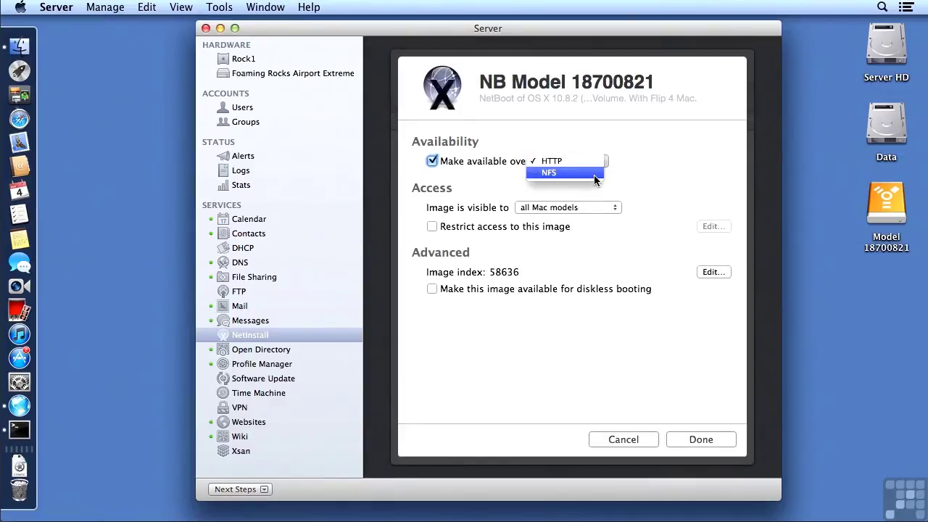
left_click(593, 174)
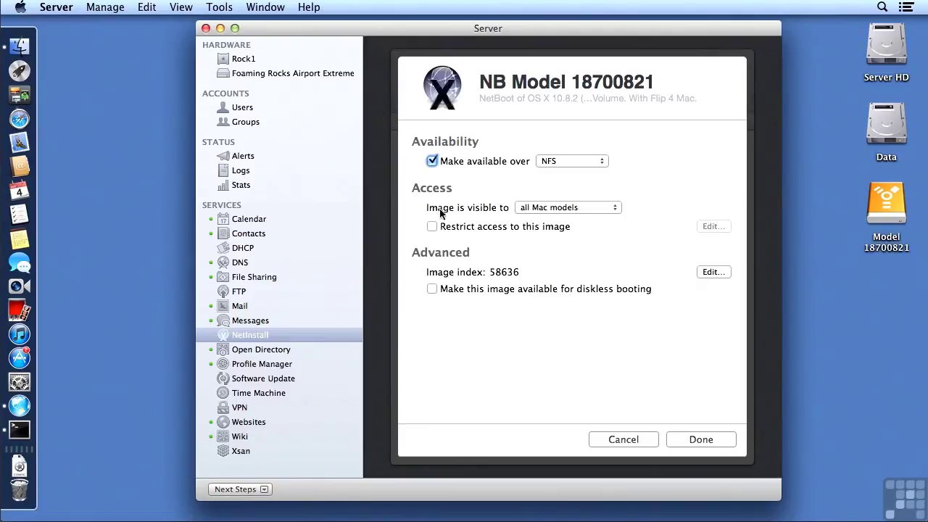
Keep the image visible to all Mac models and check 'Restrict access to this image'
left_click(558, 208)
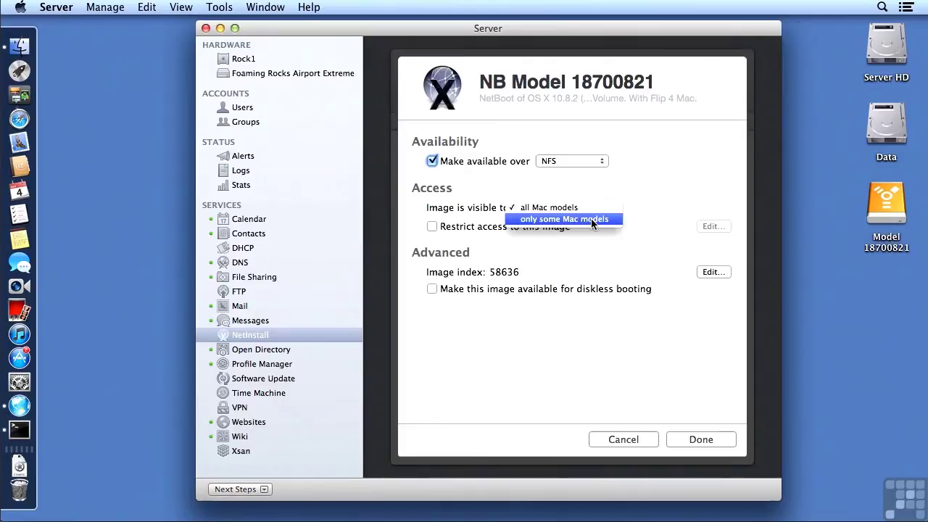
left_click(591, 218)
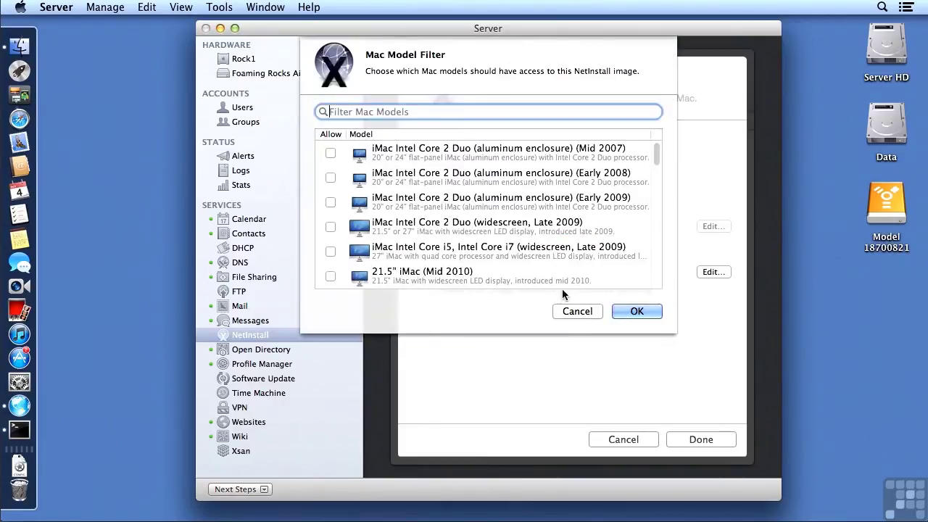
left_click(574, 311)
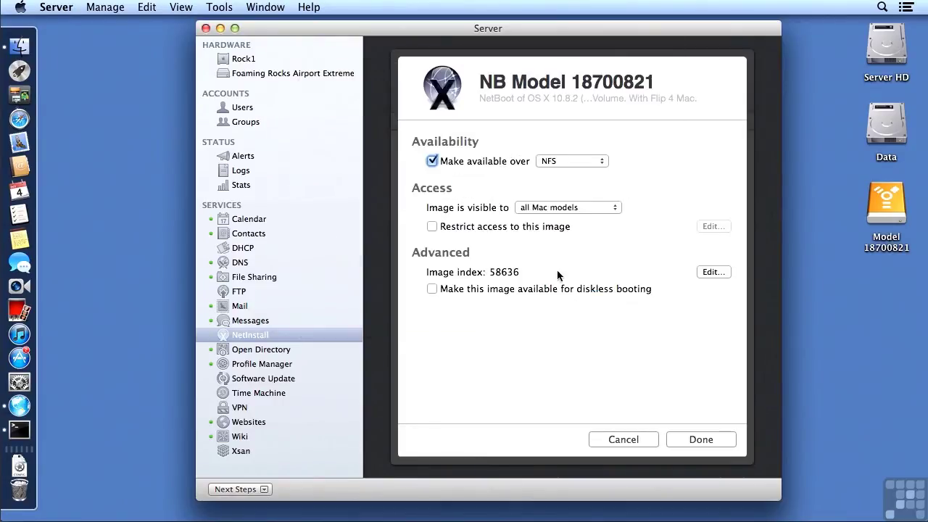
left_click(469, 227)
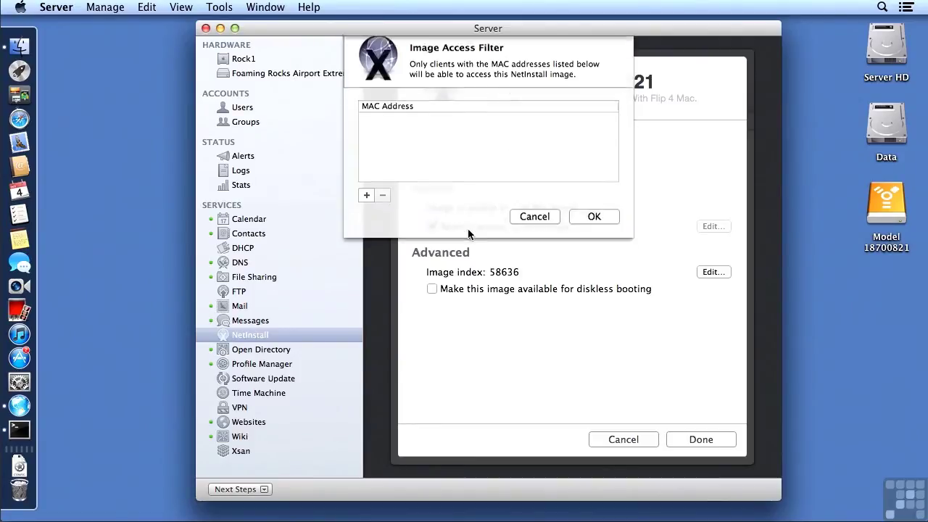
Cancel the Image Access Filter so 'Restrict access to this image' stays unchecked
left_click(529, 224)
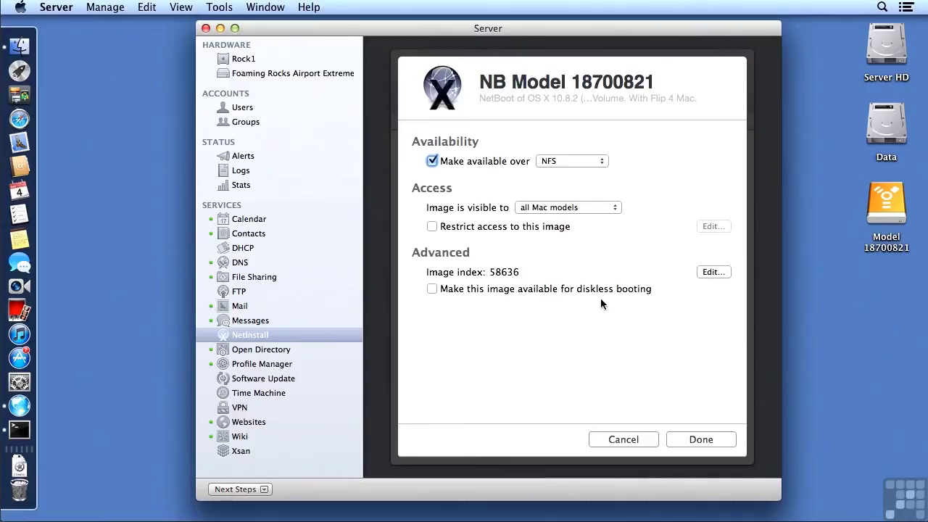
Save the NFS image settings, turn NetInstall on, confirm no connected clients, and eject Model 18700821
left_click(689, 441)
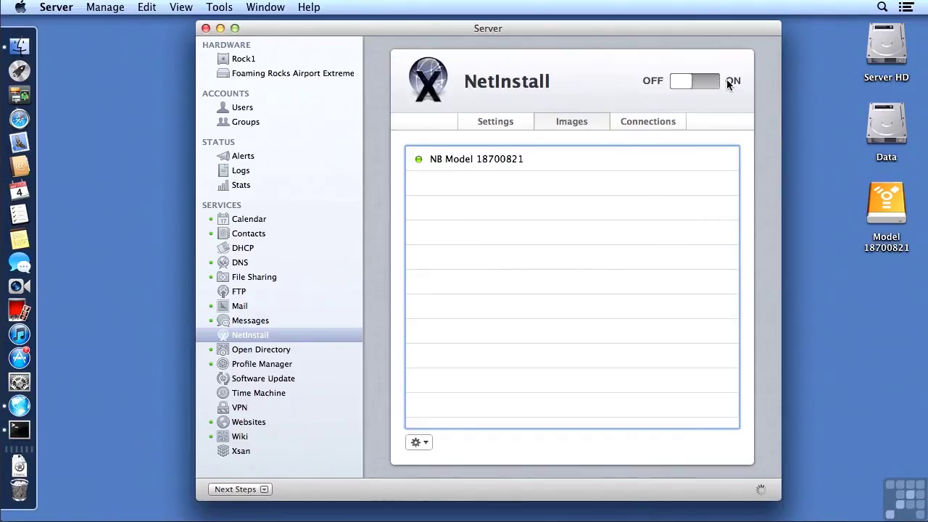
left_click(703, 83)
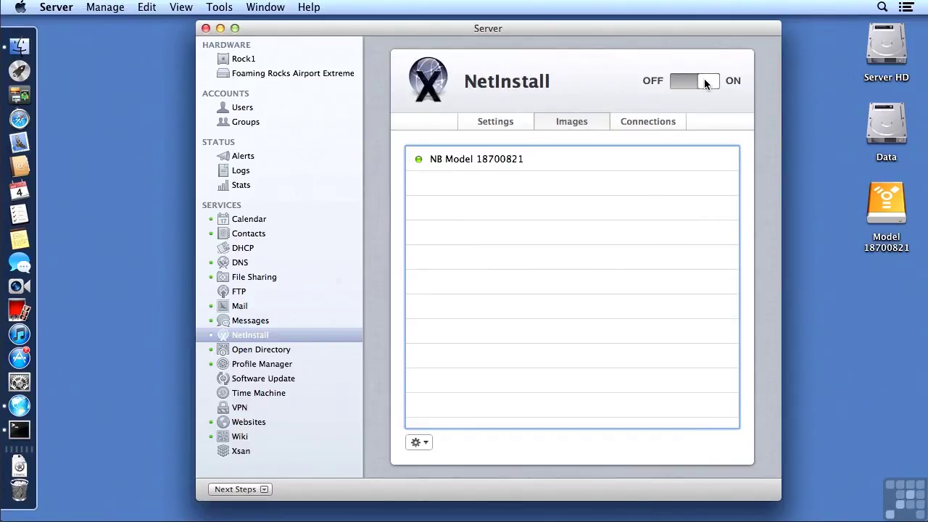
left_click(629, 121)
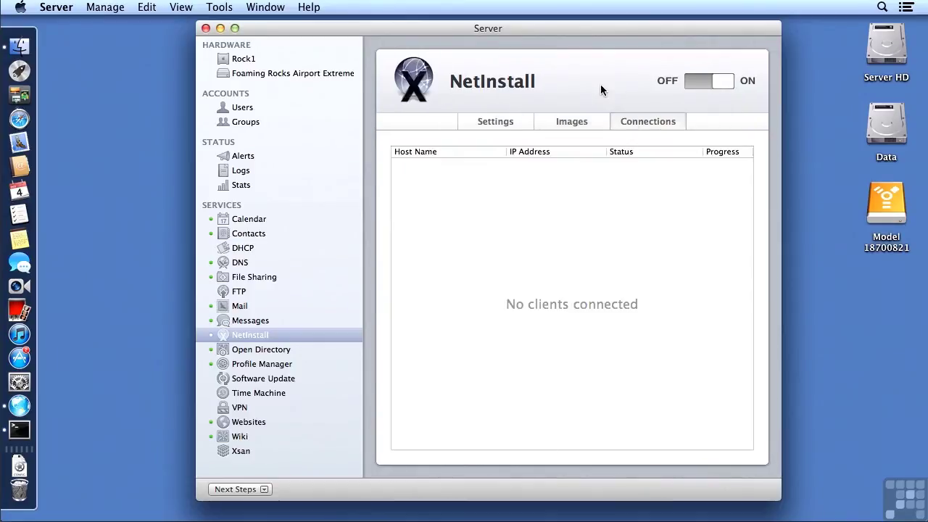
left_click(886, 203)
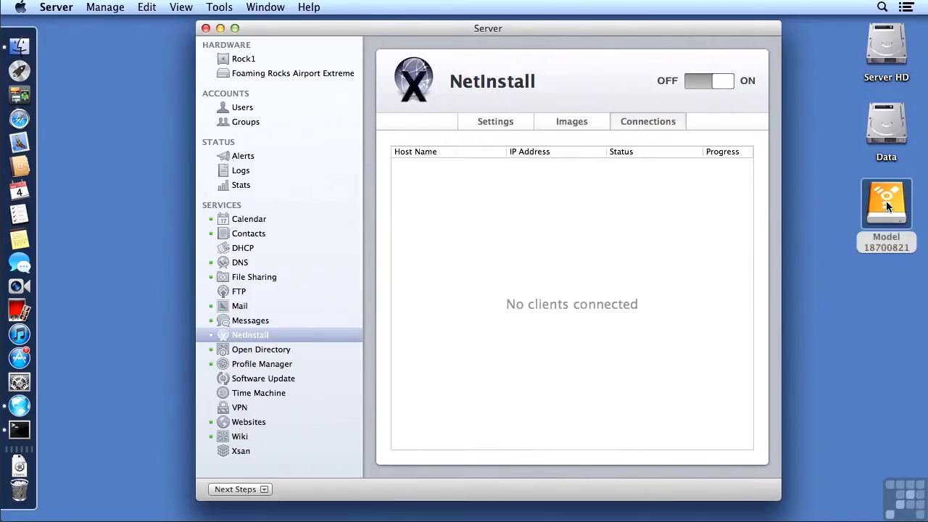
left_click_drag(886, 198, 18, 495)
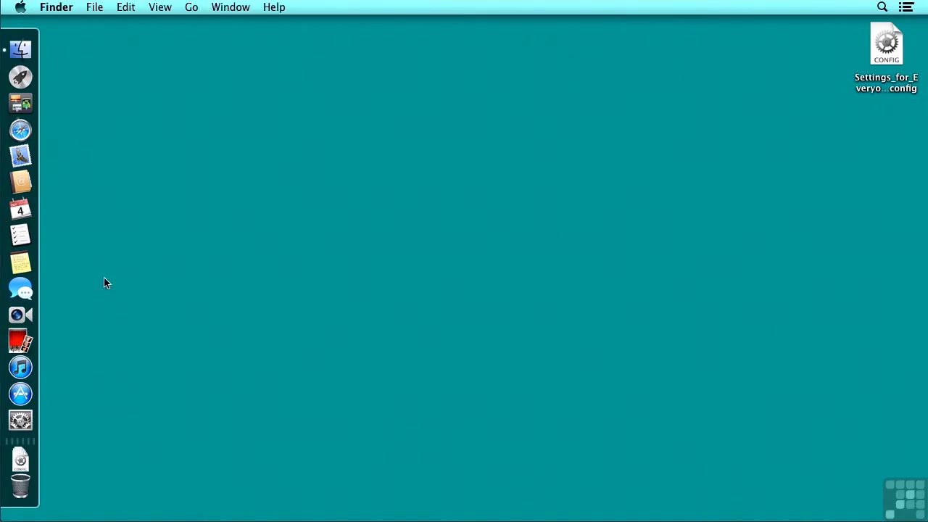
Set NB Model 18700821 Network Disk as the startup disk and restart the Mac from it
left_click(28, 423)
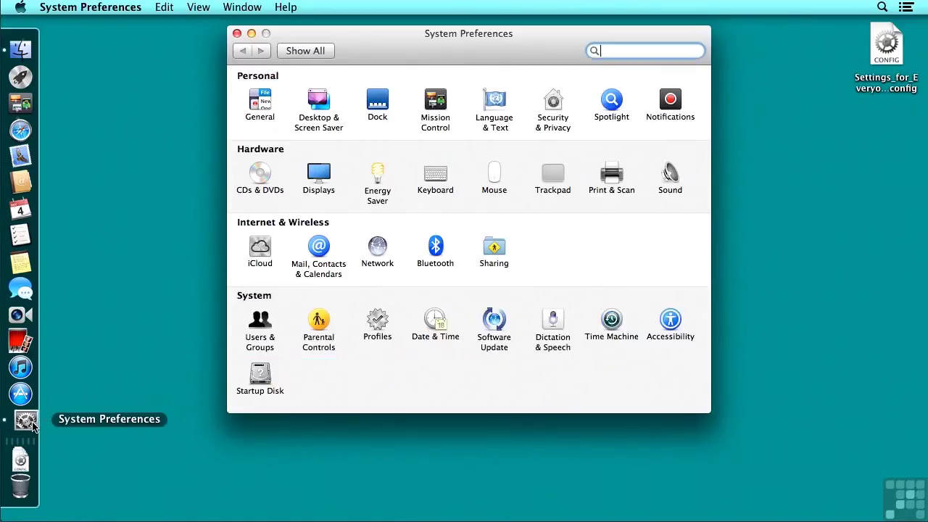
left_click(265, 379)
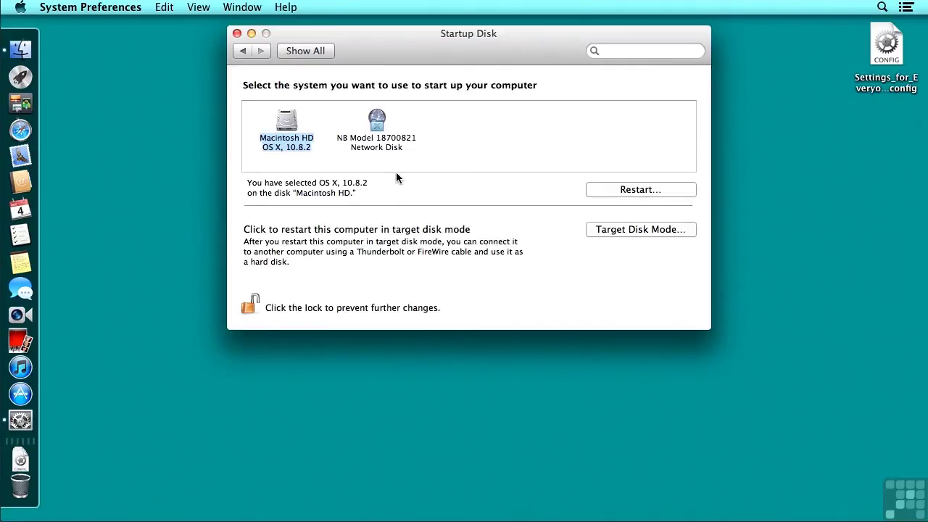
left_click(377, 122)
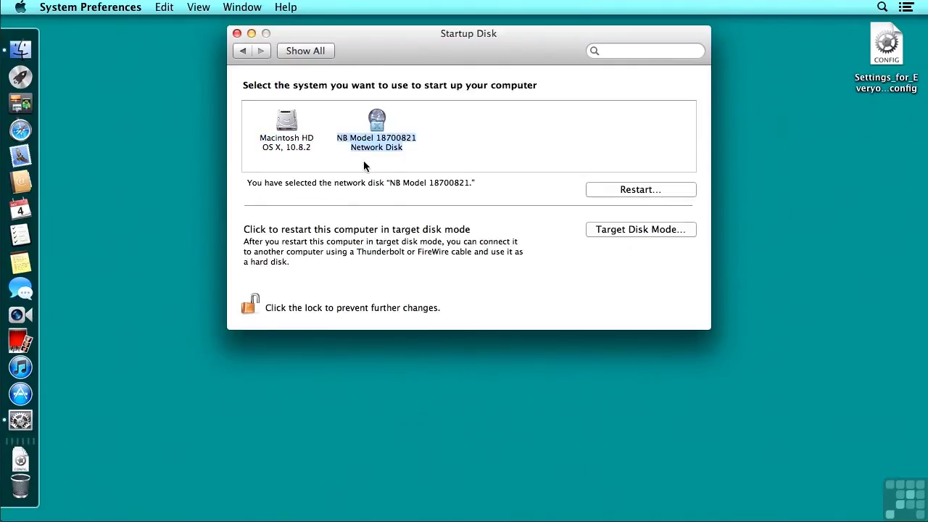
mouse_move(340, 144)
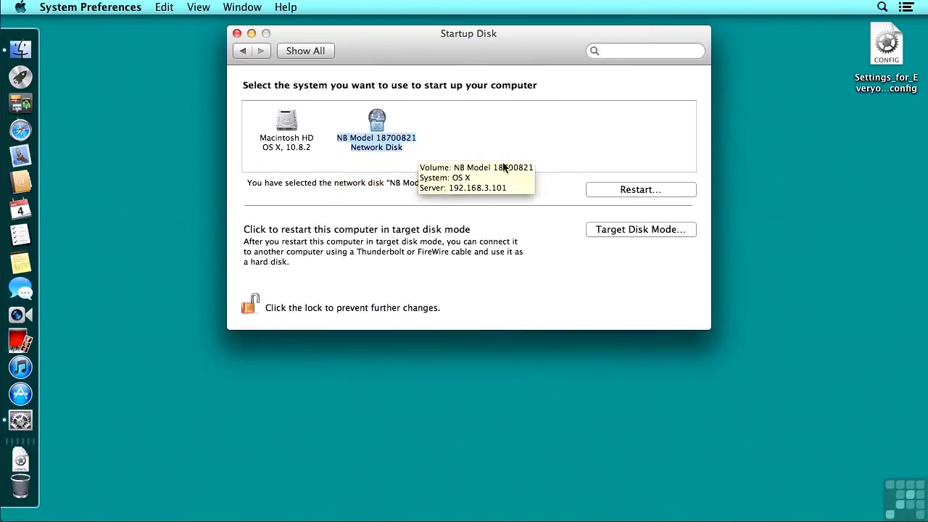
left_click(637, 190)
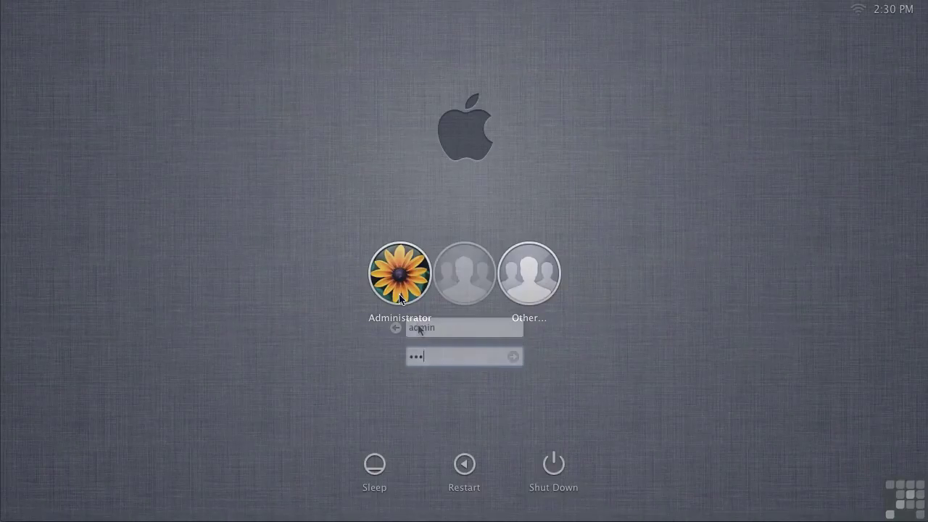
Enter the administrator password and log in to the network-booted Mac
type("xxx")
key("Return")
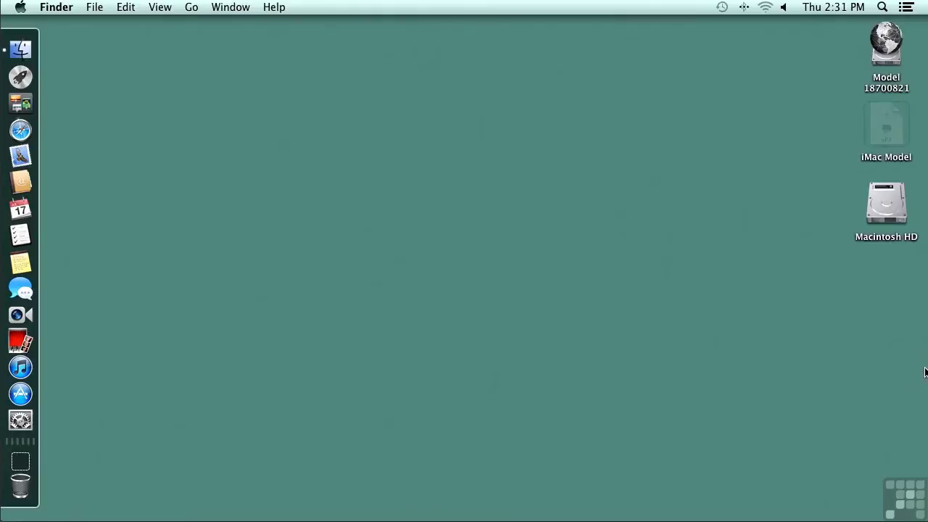
left_click(886, 129)
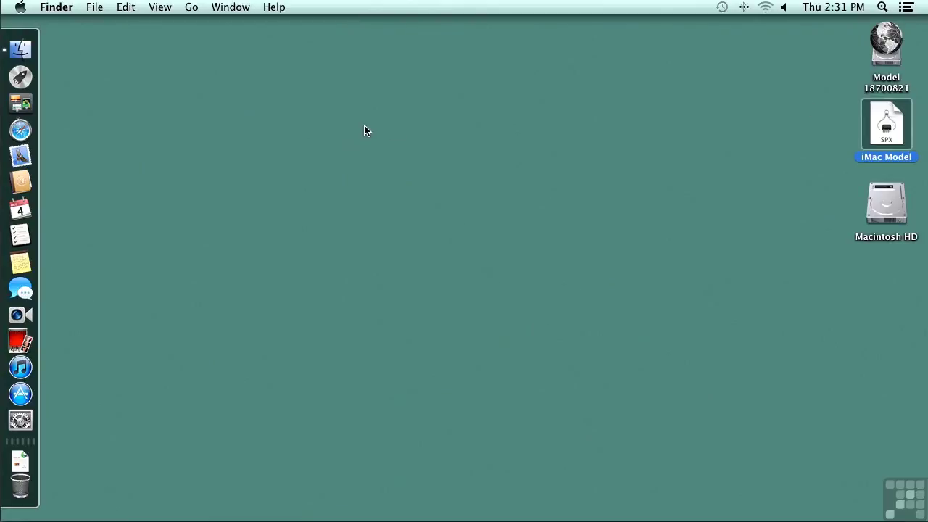
left_click(895, 52)
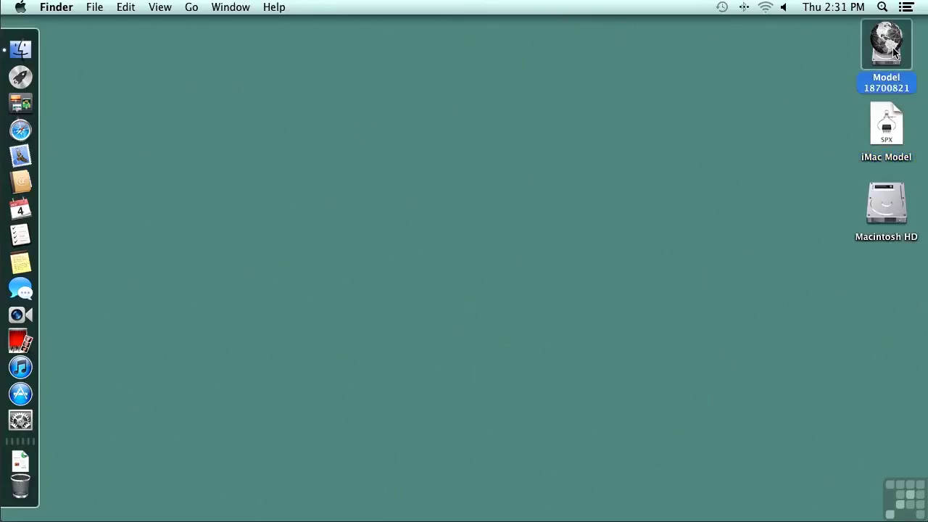
double_click(895, 52)
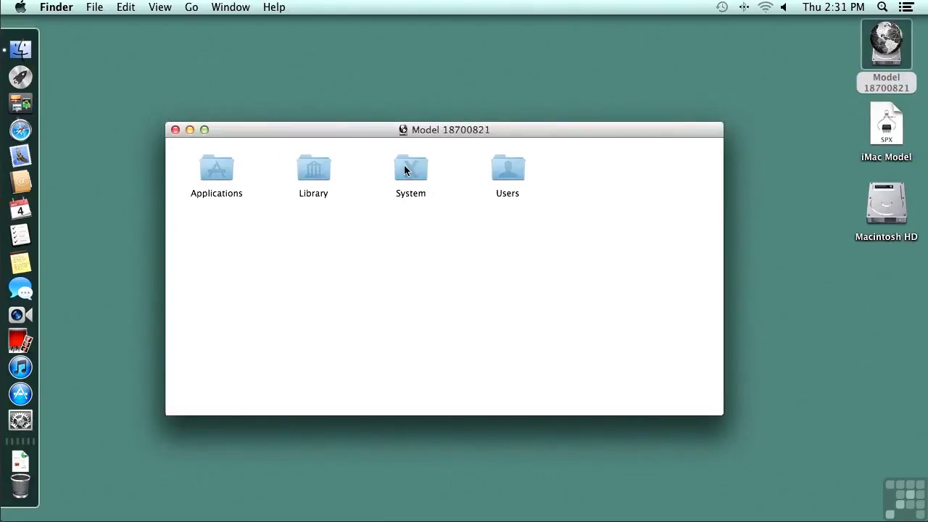
double_click(312, 174)
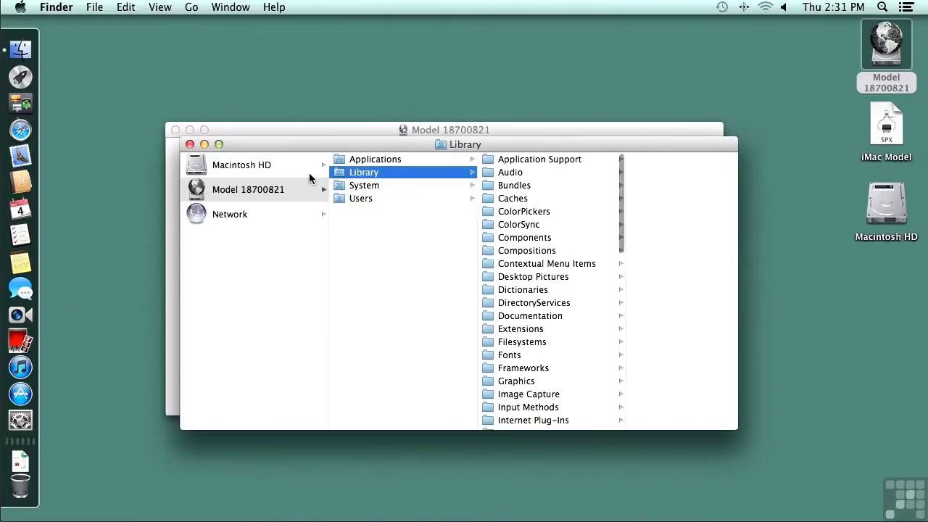
left_click(486, 355)
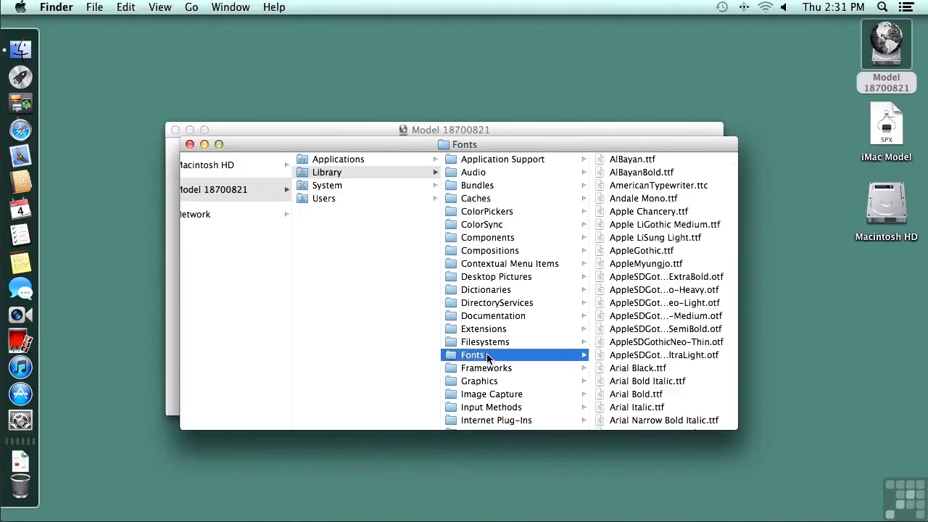
left_click(634, 265)
key("super+BackSpace")
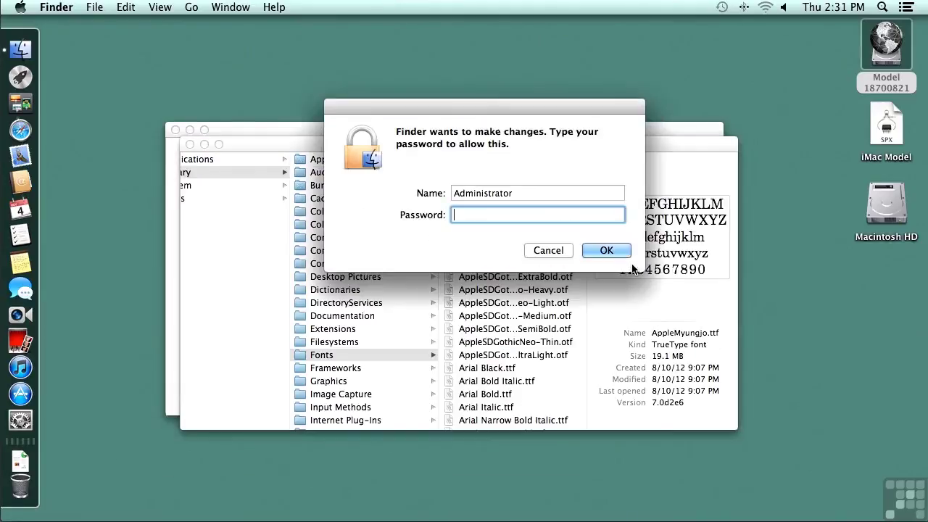
type("********")
key("Return")
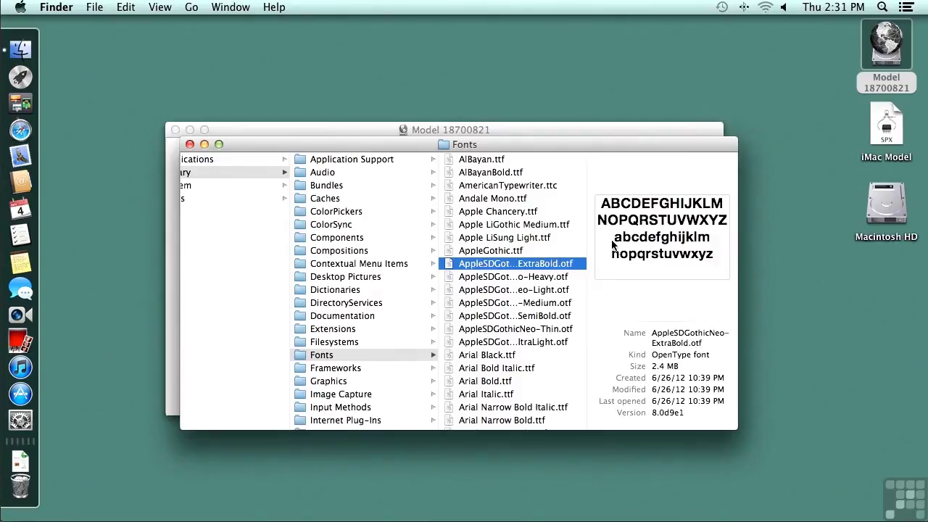
left_click(190, 144)
left_click(174, 129)
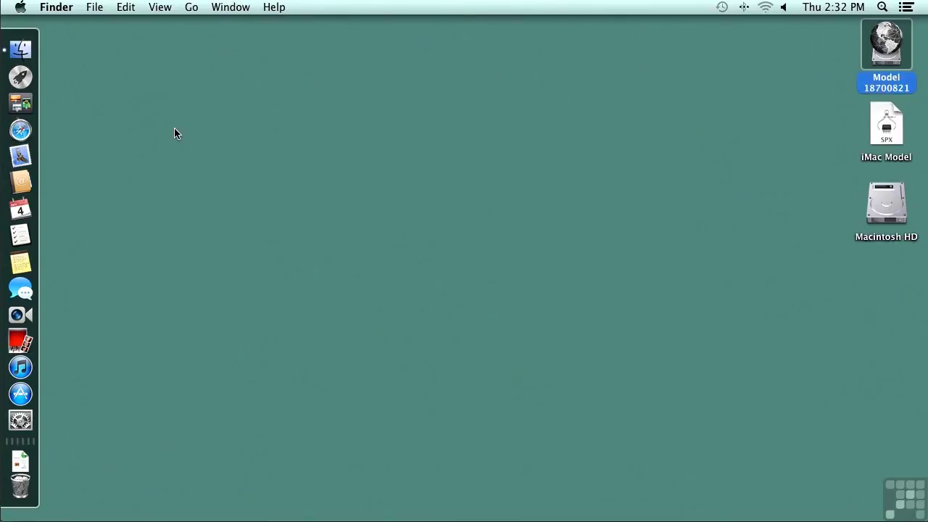
Browse Applications in a new Finder window and open the Flip4Mac folder
left_click(21, 49)
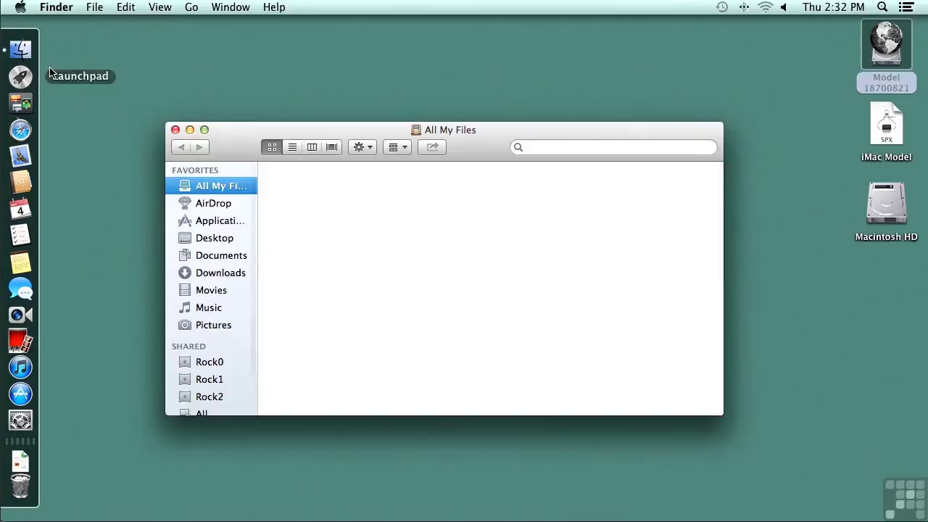
left_click(214, 223)
scroll(311, 341, "down", 5)
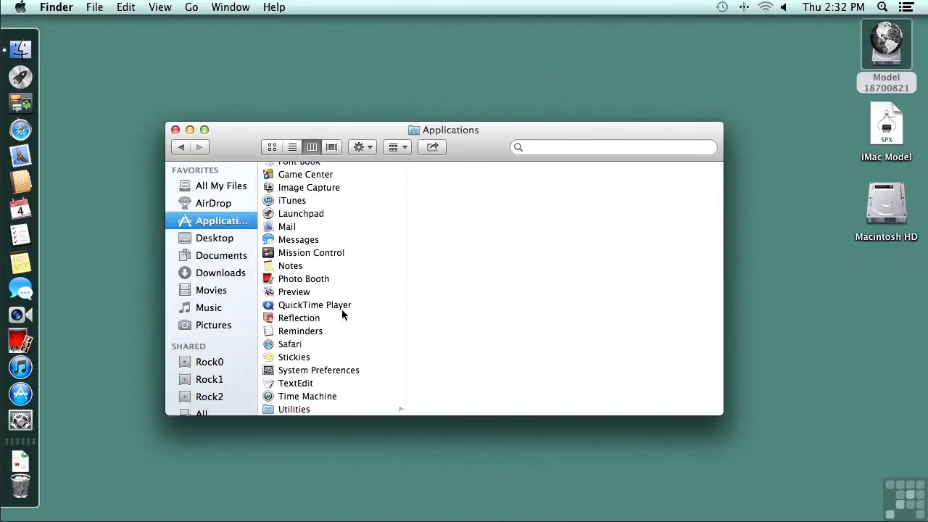
scroll(319, 222, "up", 4)
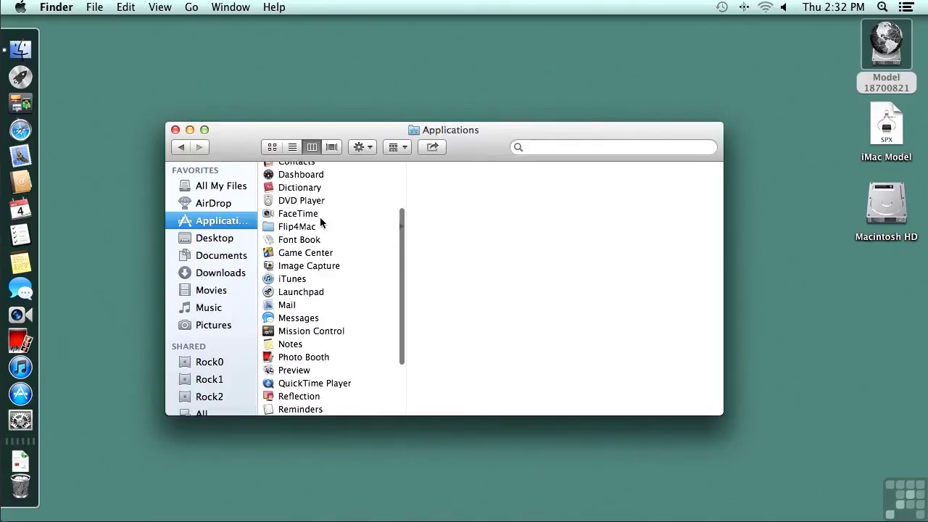
left_click(305, 228)
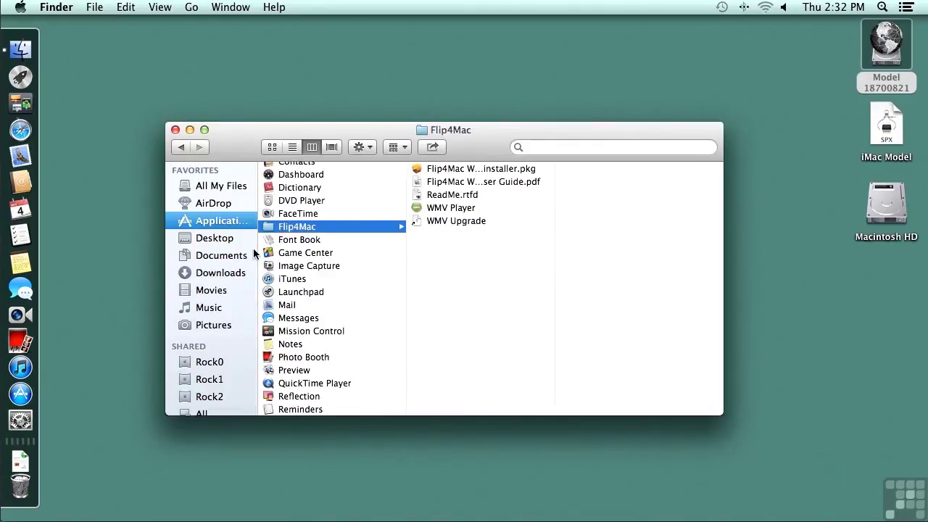
left_click(17, 425)
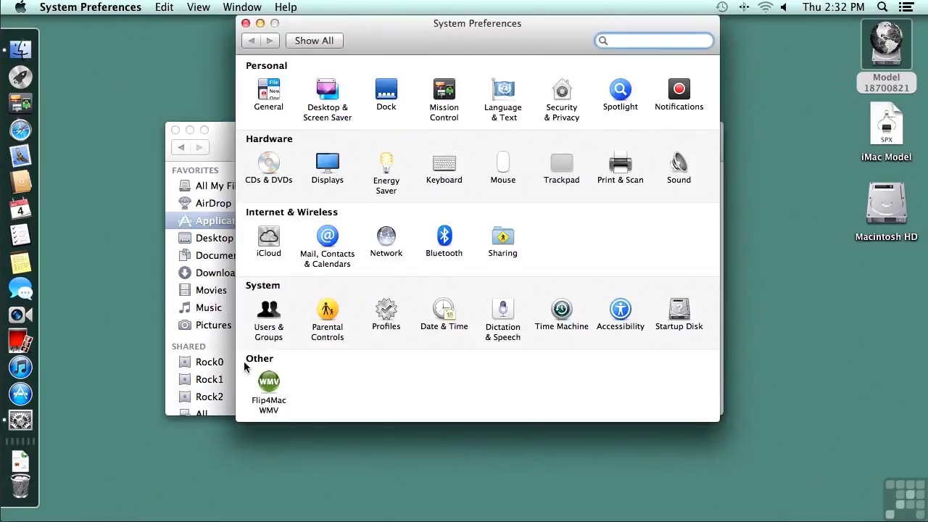
left_click(245, 24)
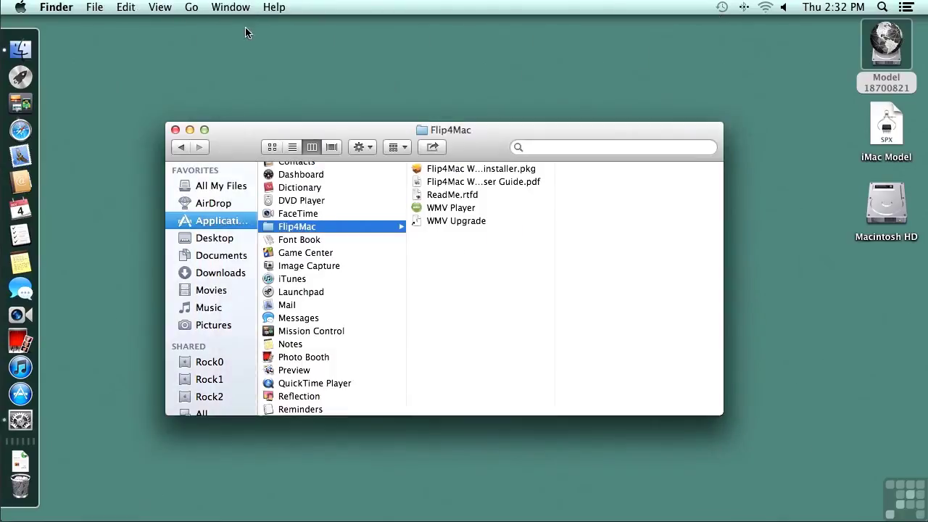
Close the Flip4Mac Finder window to reveal the desktop
left_click(175, 129)
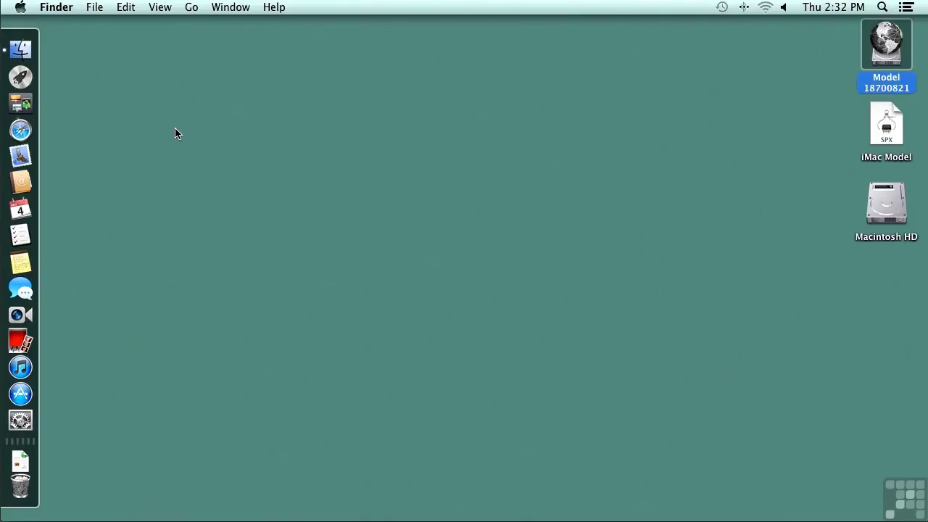